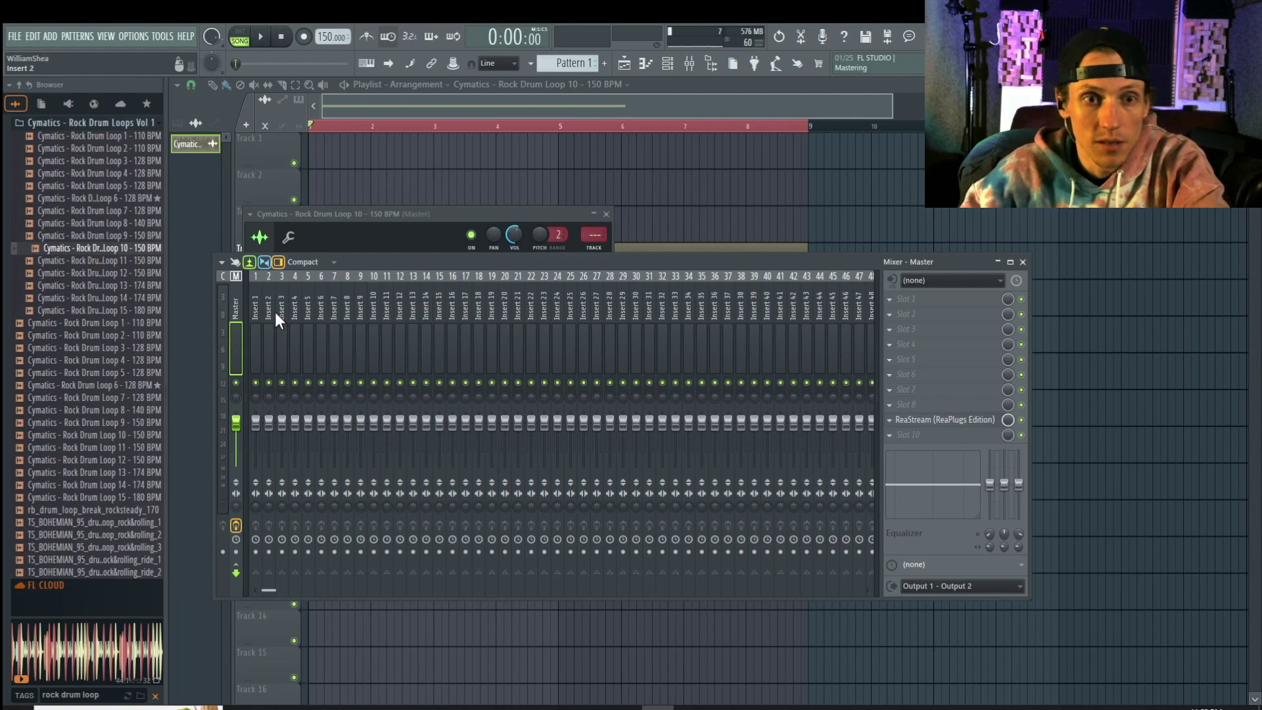
# Step: Bring the playlist forward and play the opening of the rock drum loop to hear it dry
pyautogui.click(645, 249)
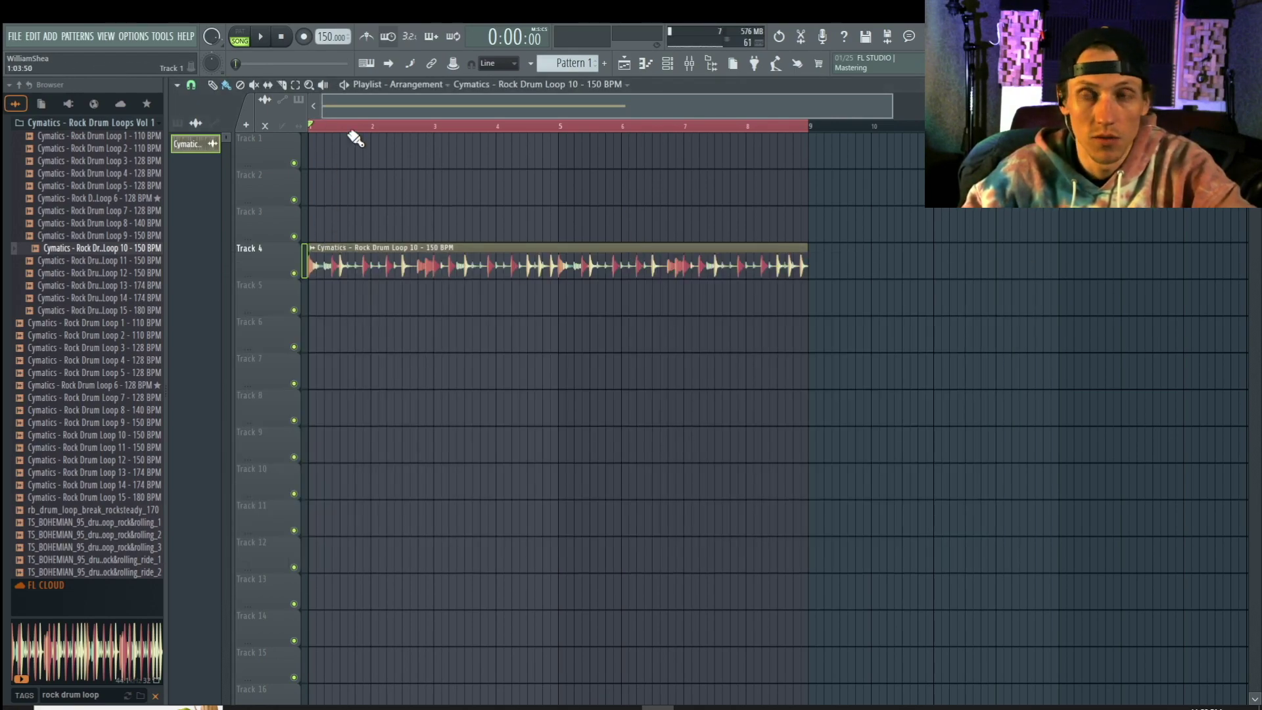
pyautogui.press('space')
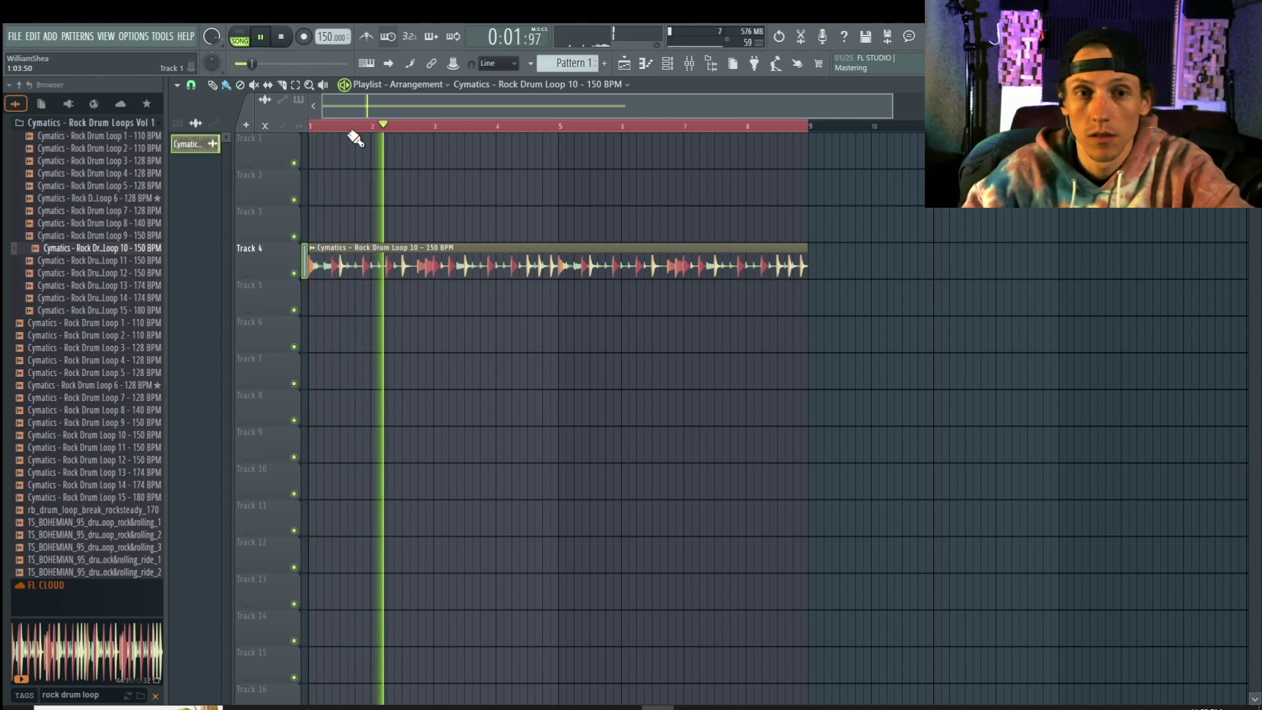
pyautogui.press('space')
# Step: Route the drum loop to mixer track 3 and add a send from it to Insert 4
pyautogui.press('F9')
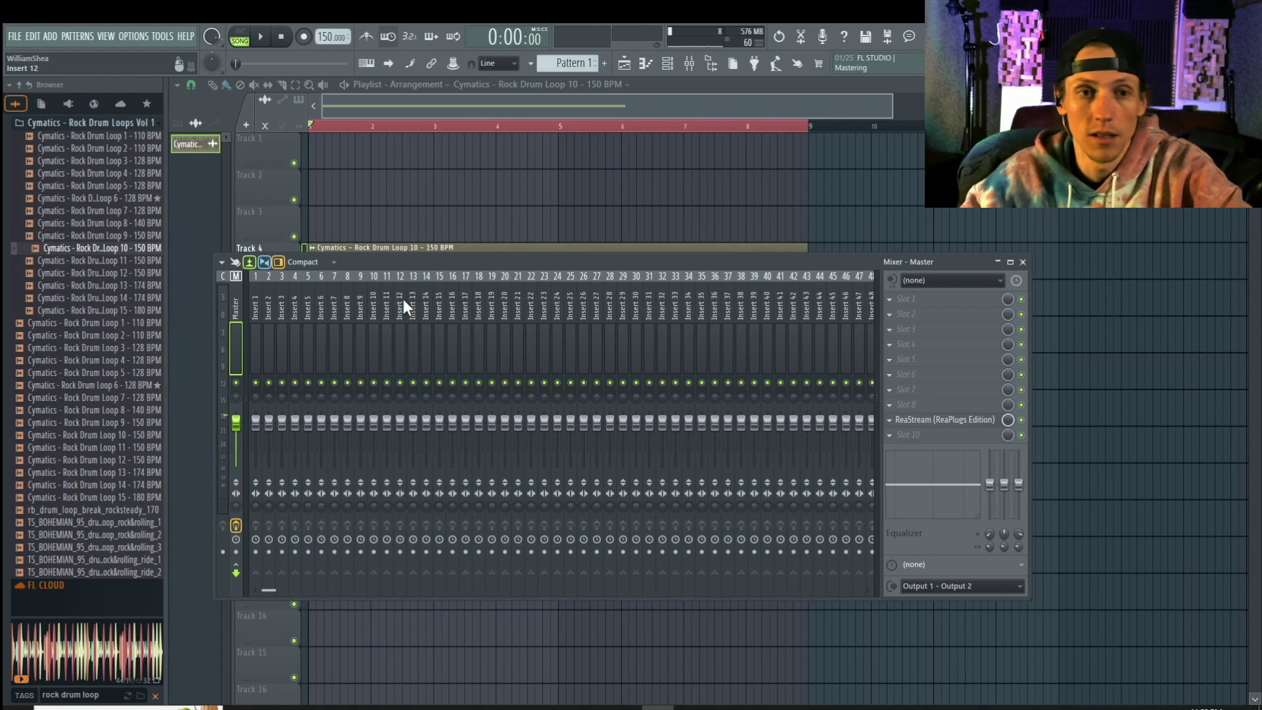
pyautogui.click(281, 312)
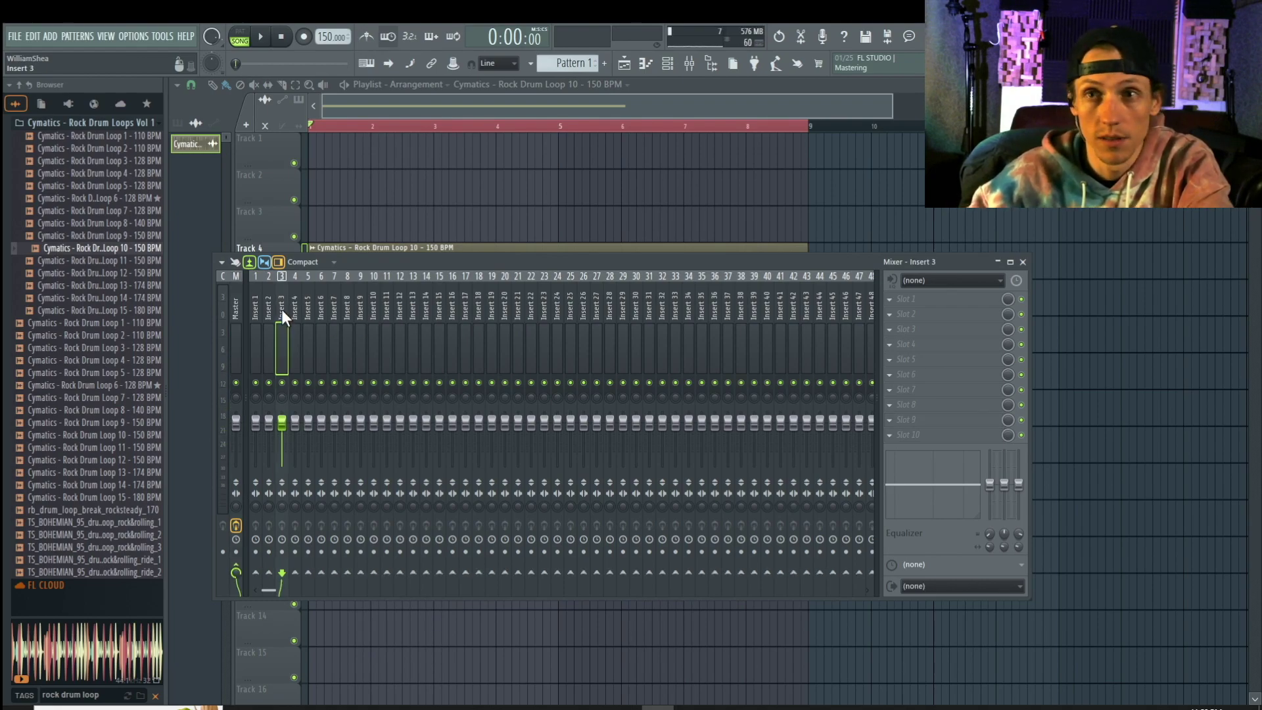
pyautogui.hotkey('ctrl', 'l')
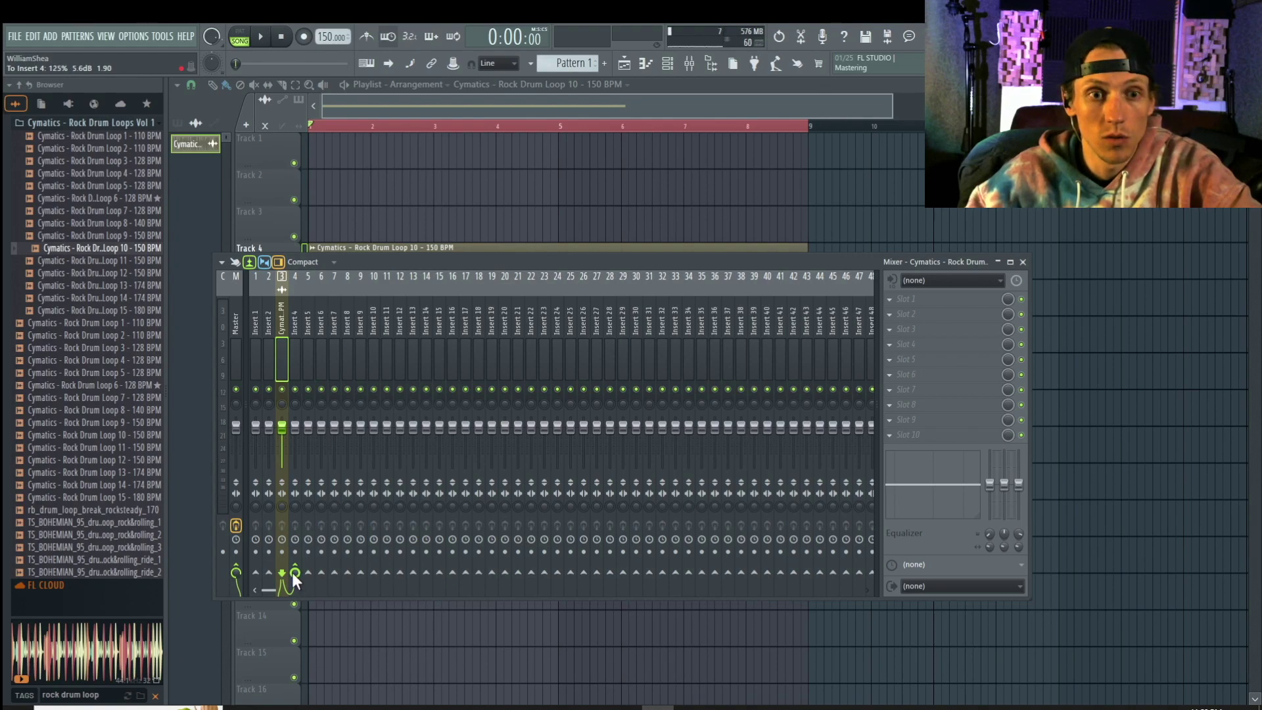
# Step: Load Fruity Reeverb 2 in slot 4 of Insert 4, with no dry signal, a raised wet level and an adjusted high cut
pyautogui.click(294, 327)
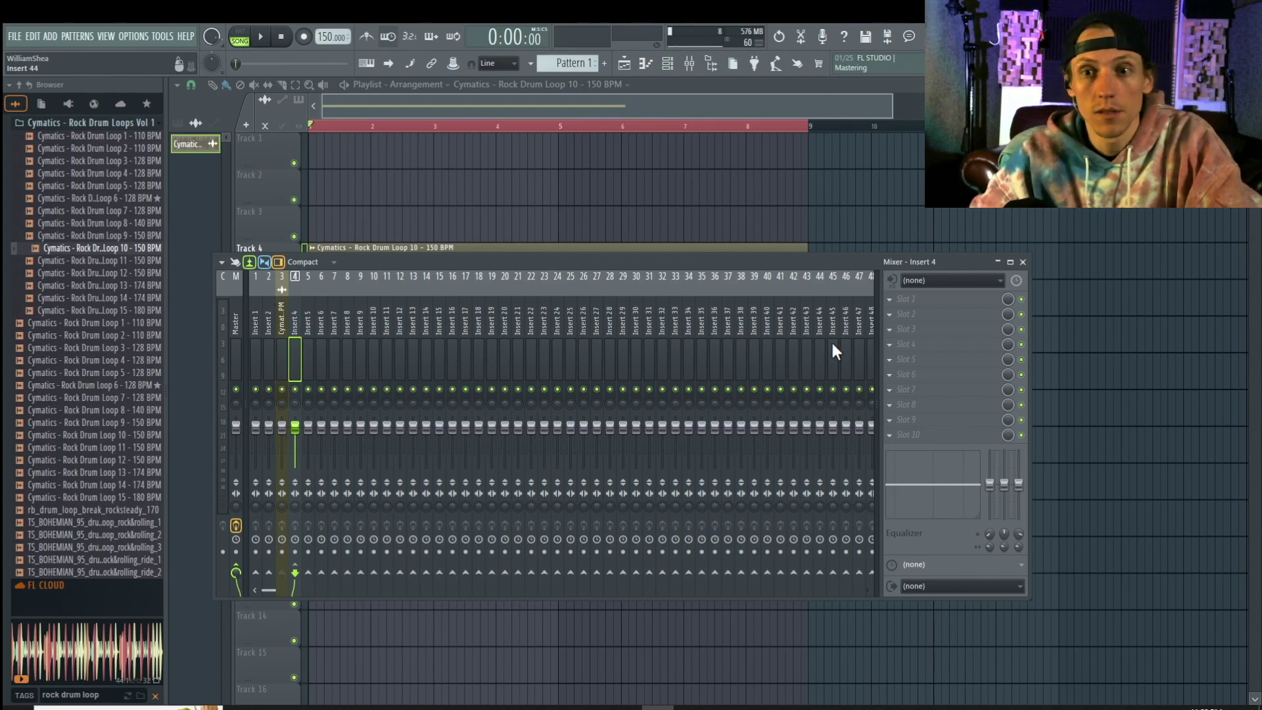
pyautogui.click(895, 347)
pyautogui.click(338, 478)
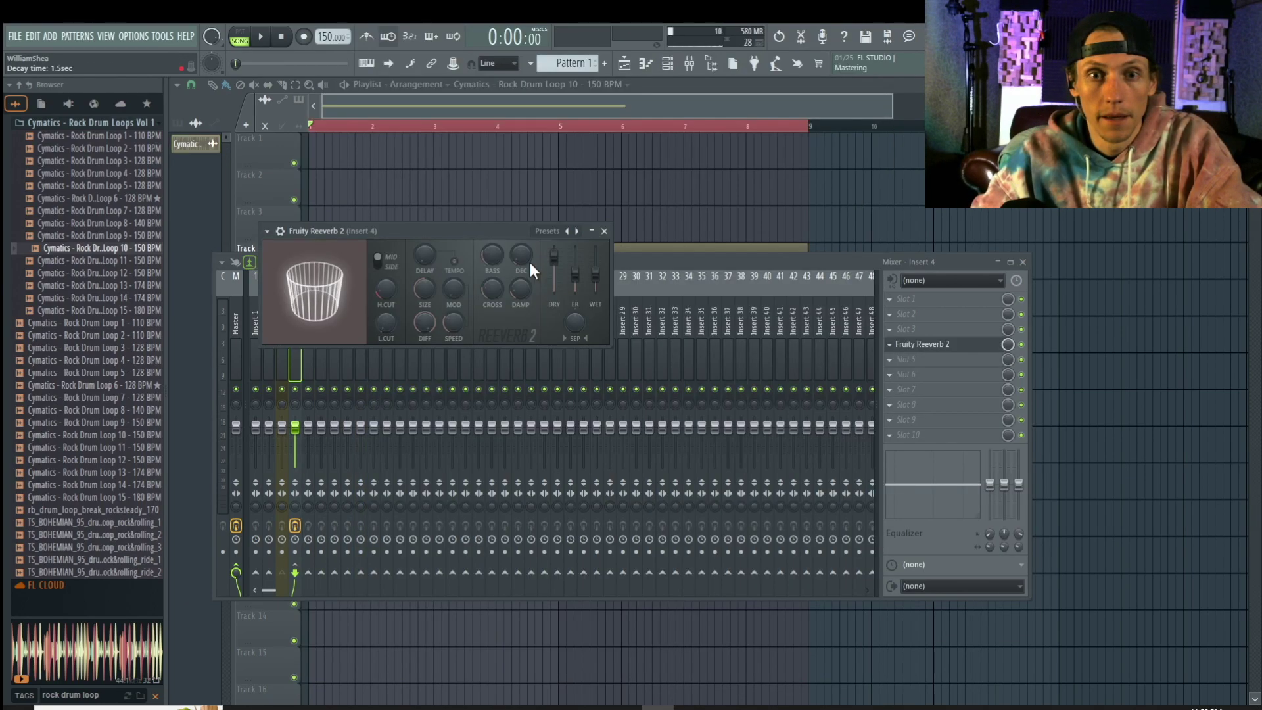
pyautogui.moveTo(594, 272); pyautogui.dragTo(556, 290)
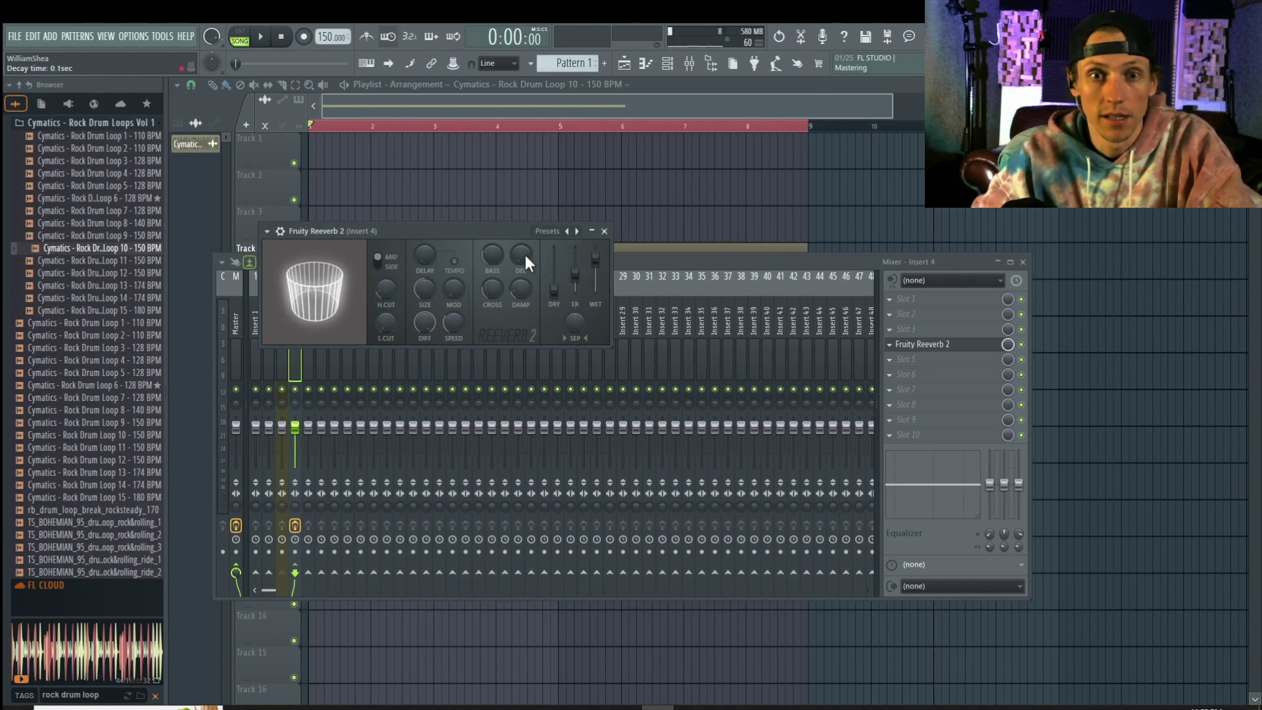
pyautogui.moveTo(387, 325); pyautogui.dragTo(386, 267)
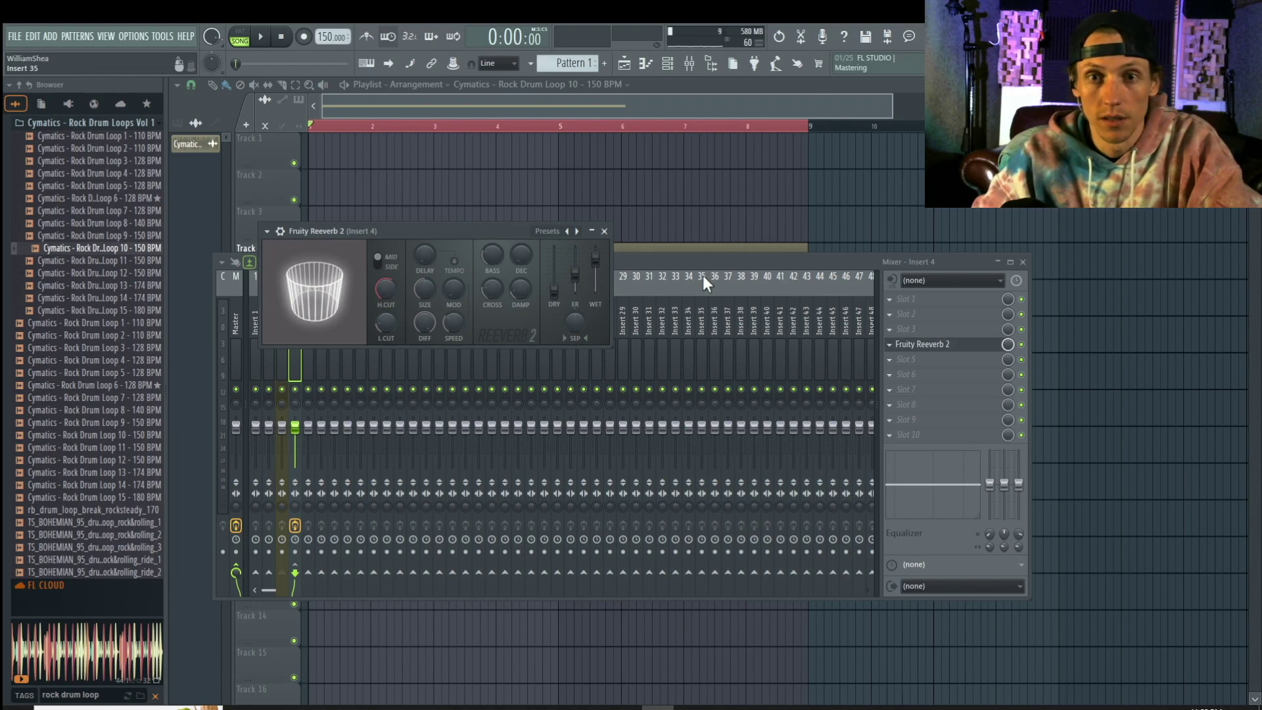
# Step: Play the drum loop from the playlist to hear it with the reverb send at full level
pyautogui.click(466, 104)
pyautogui.press('space')
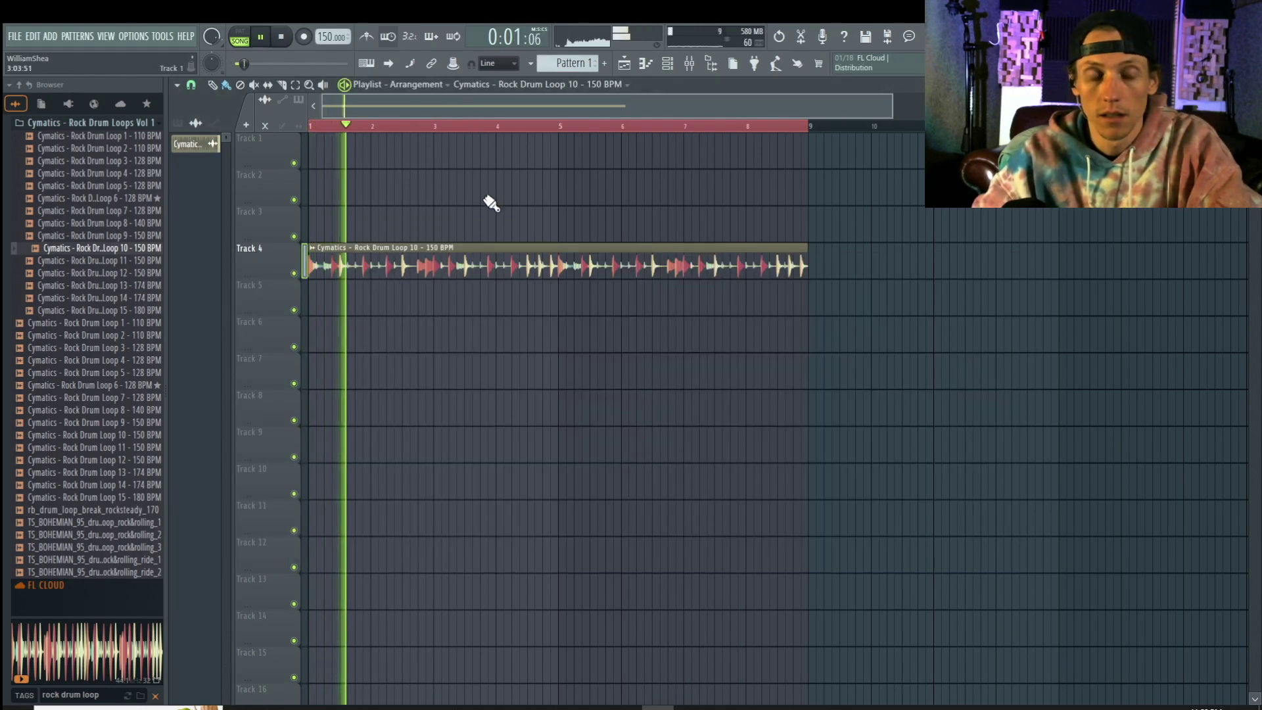
pyautogui.press('F9')
pyautogui.press('space')
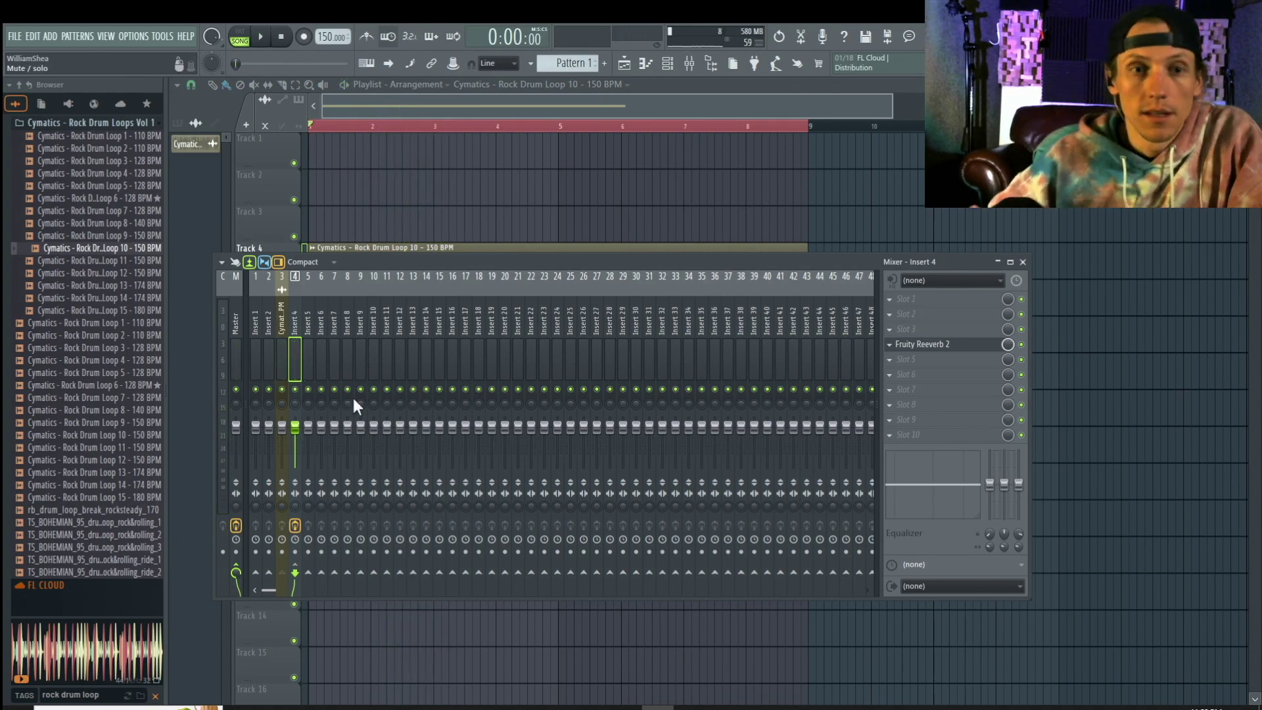
# Step: Pull the Insert 4 fader down to 0% and try blending the reverb in during playback
pyautogui.moveTo(295, 427); pyautogui.dragTo(295, 468)
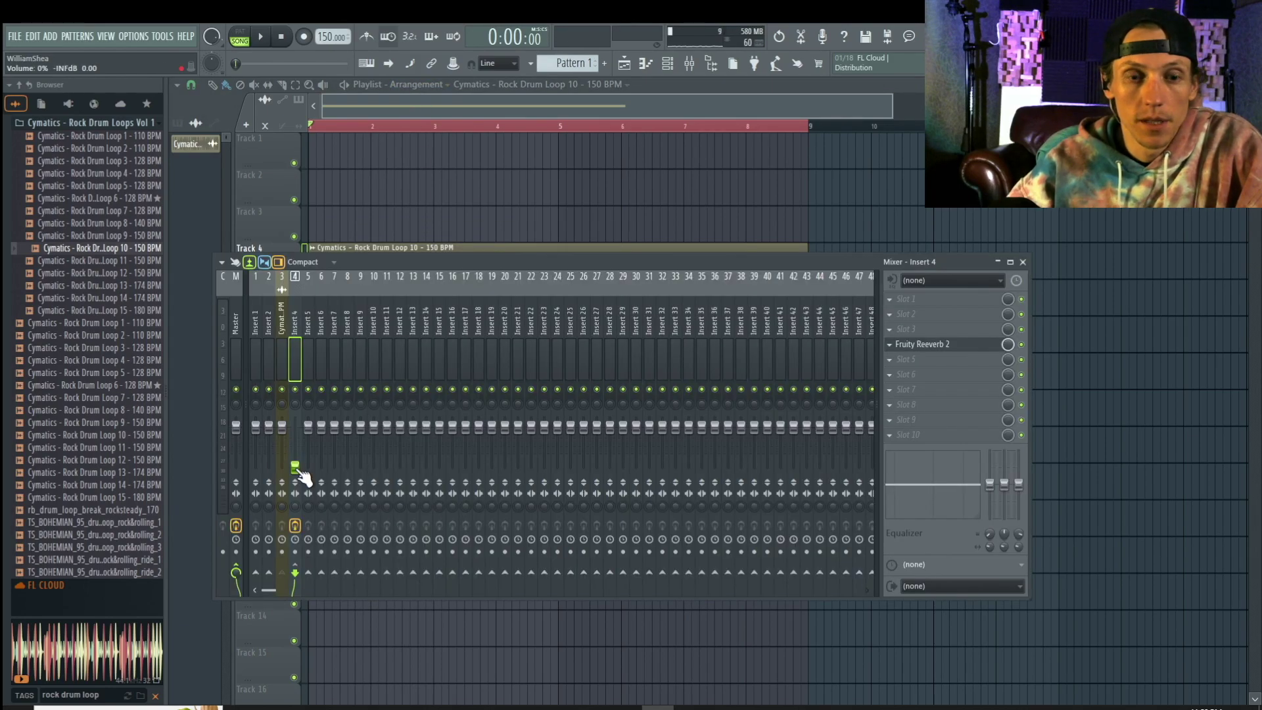
pyautogui.press('space')
pyautogui.moveTo(297, 474); pyautogui.dragTo(284, 451)
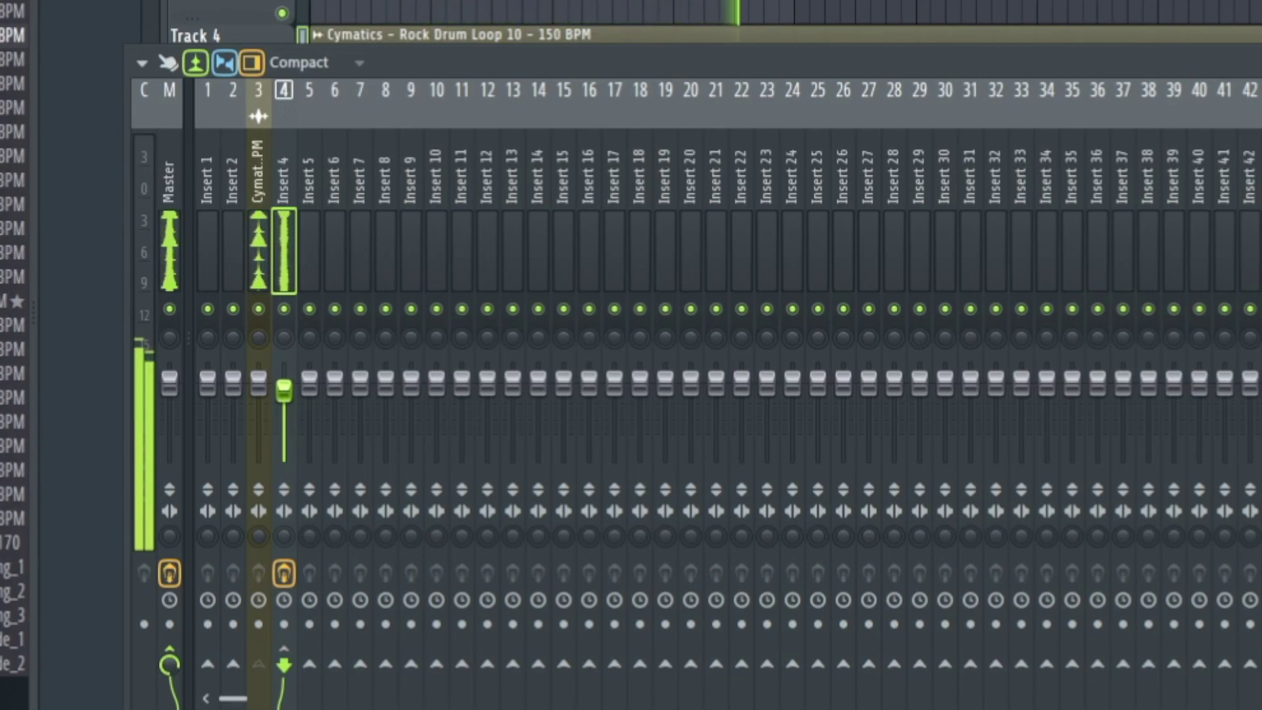
pyautogui.press('space')
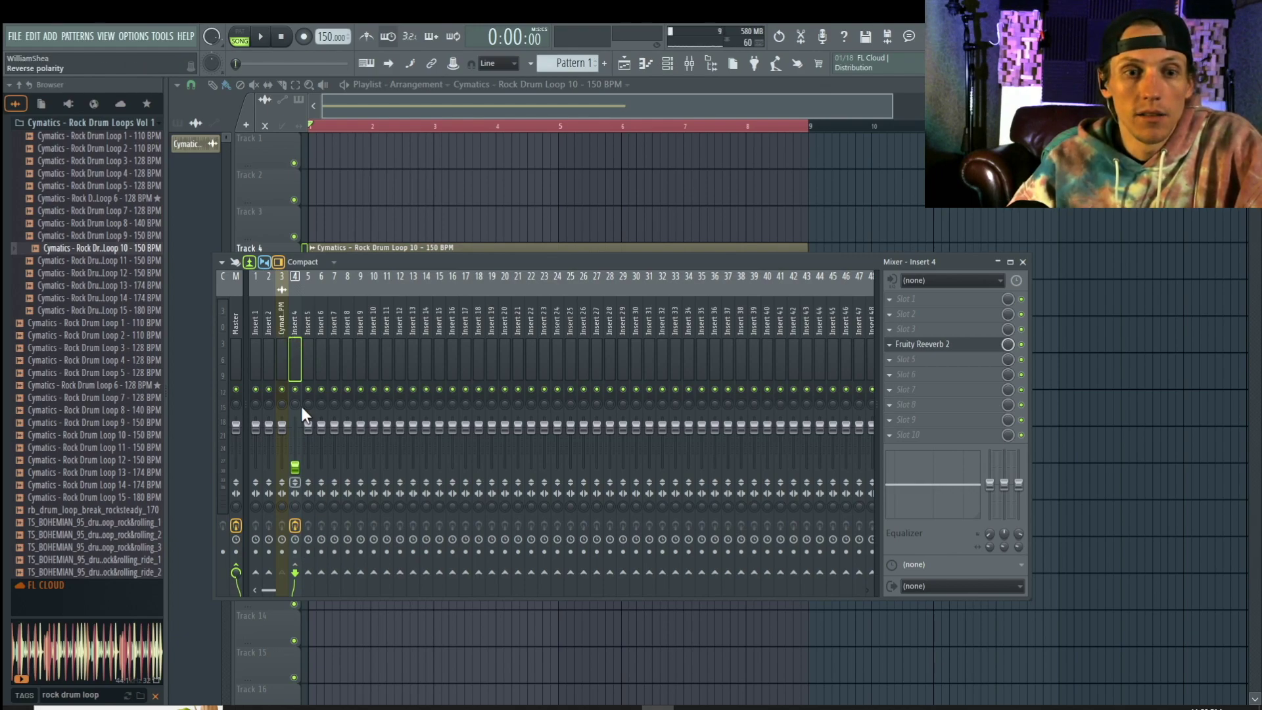
# Step: Add Fruity Reeverb 2 with a reduced mix level to slot 4 of the drum loop's mixer track, and bypass it
pyautogui.click(278, 321)
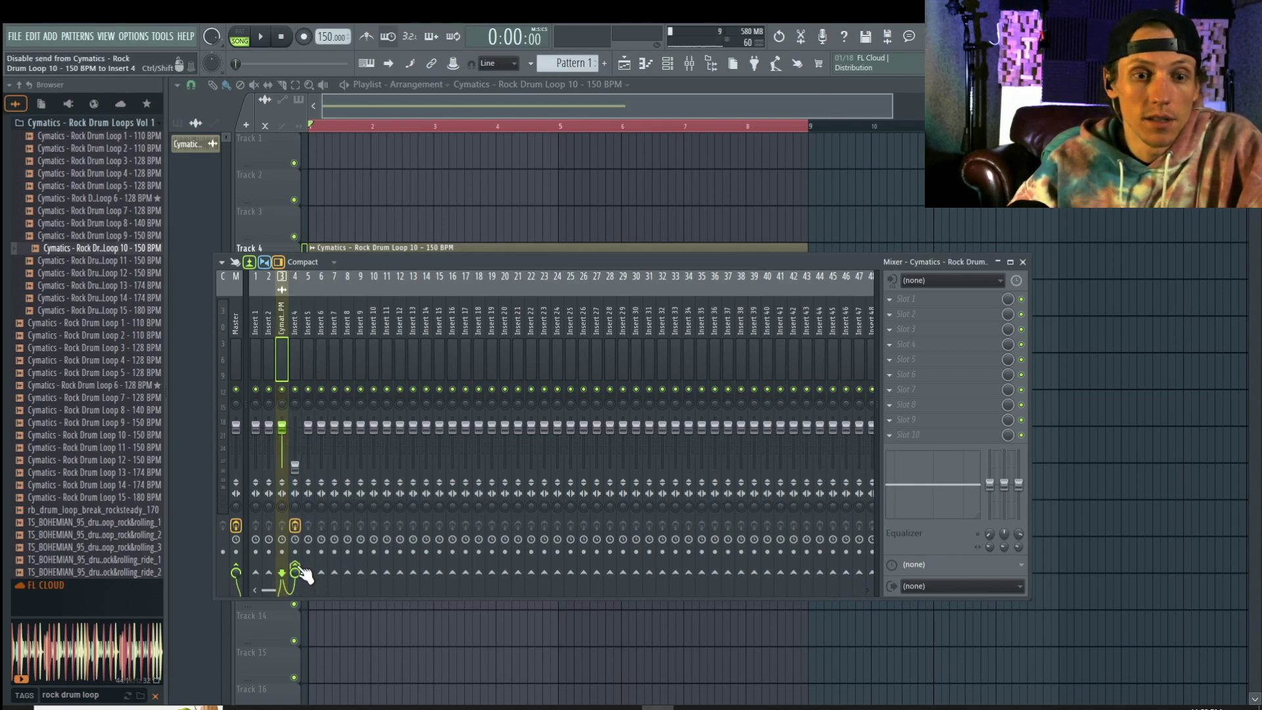
pyautogui.click(890, 349)
pyautogui.click(347, 473)
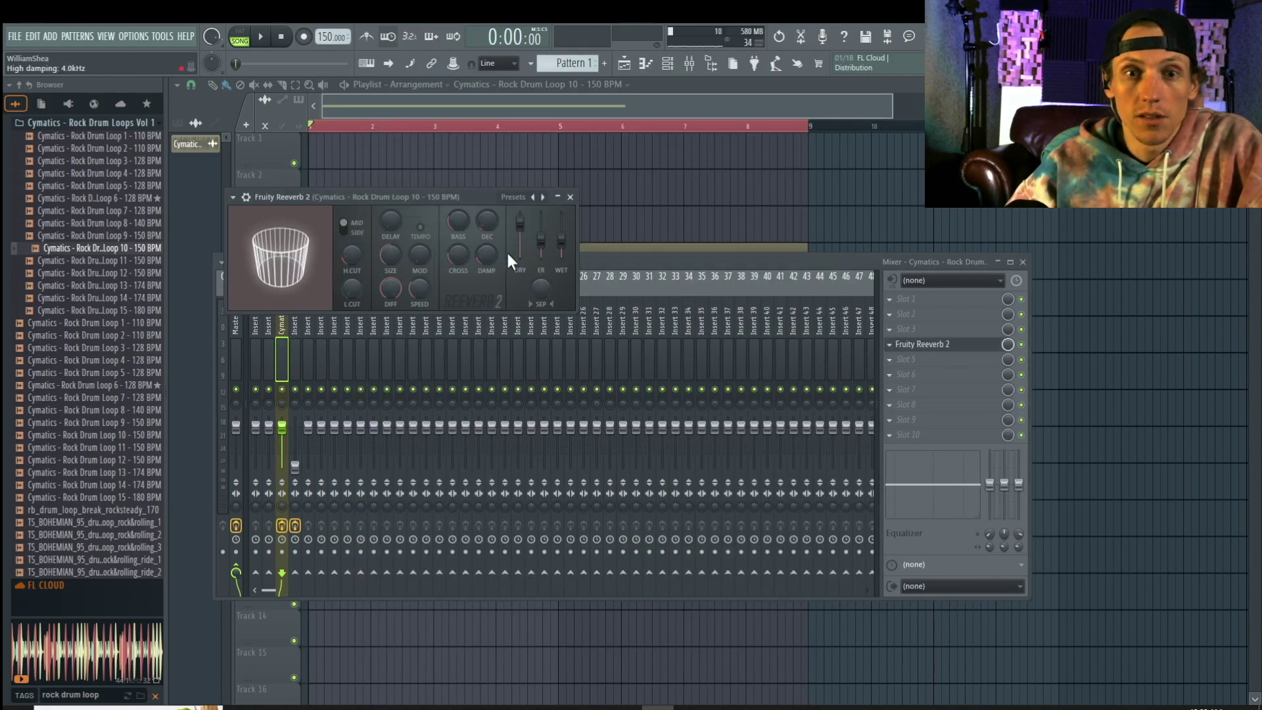
pyautogui.click(1003, 344)
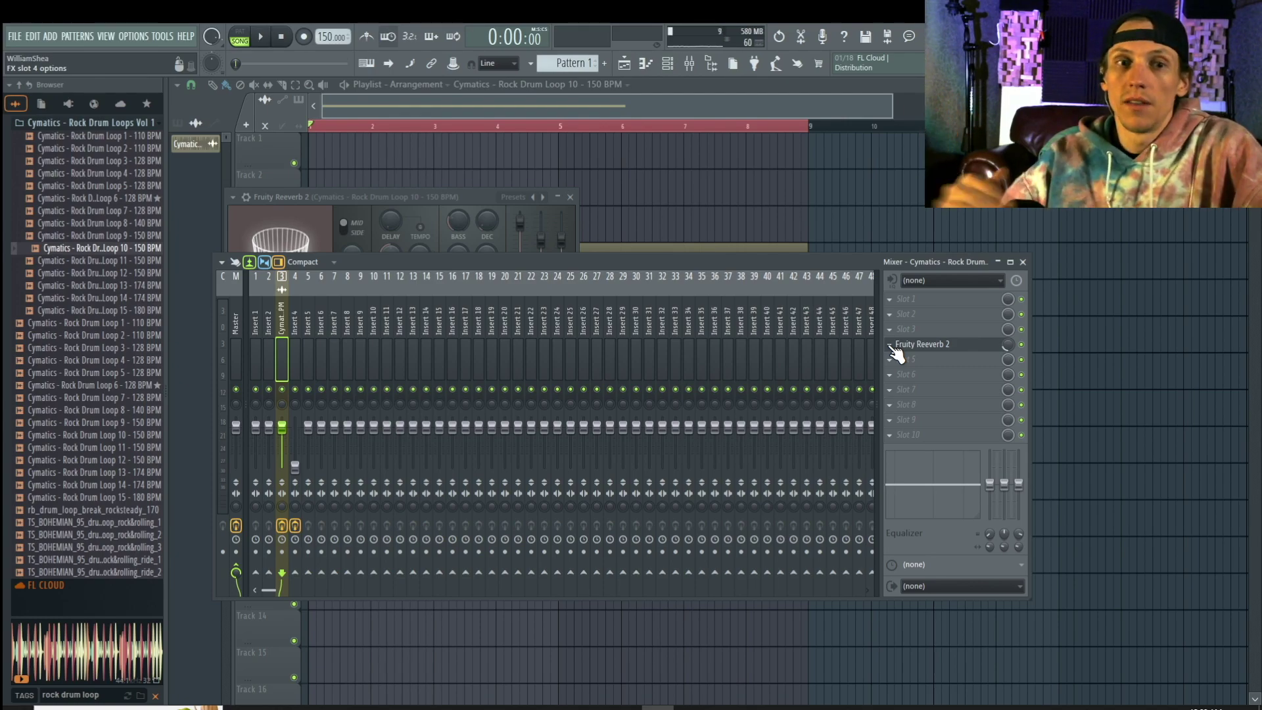
pyautogui.click(1021, 344)
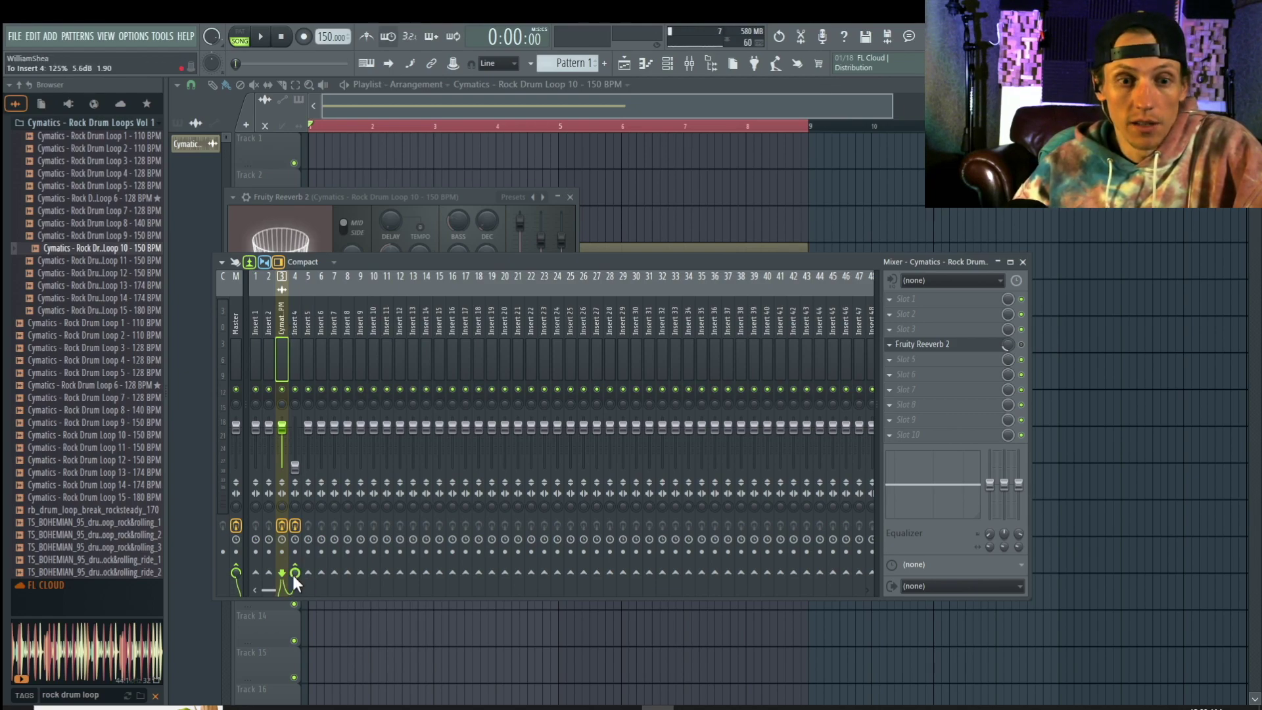
# Step: Replace Fruity Reeverb 2 in slot 4 of Insert 4 with Fruity WaveShaper
pyautogui.click(294, 576)
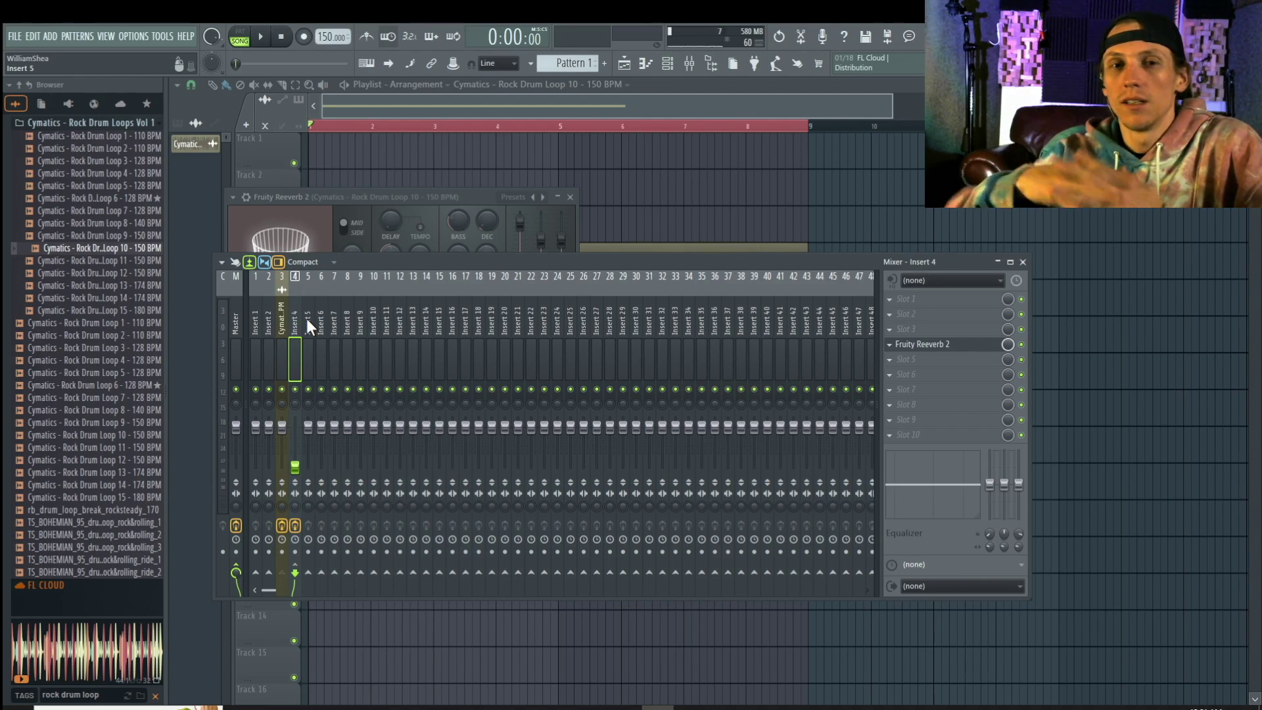
pyautogui.click(890, 344)
pyautogui.click(907, 371)
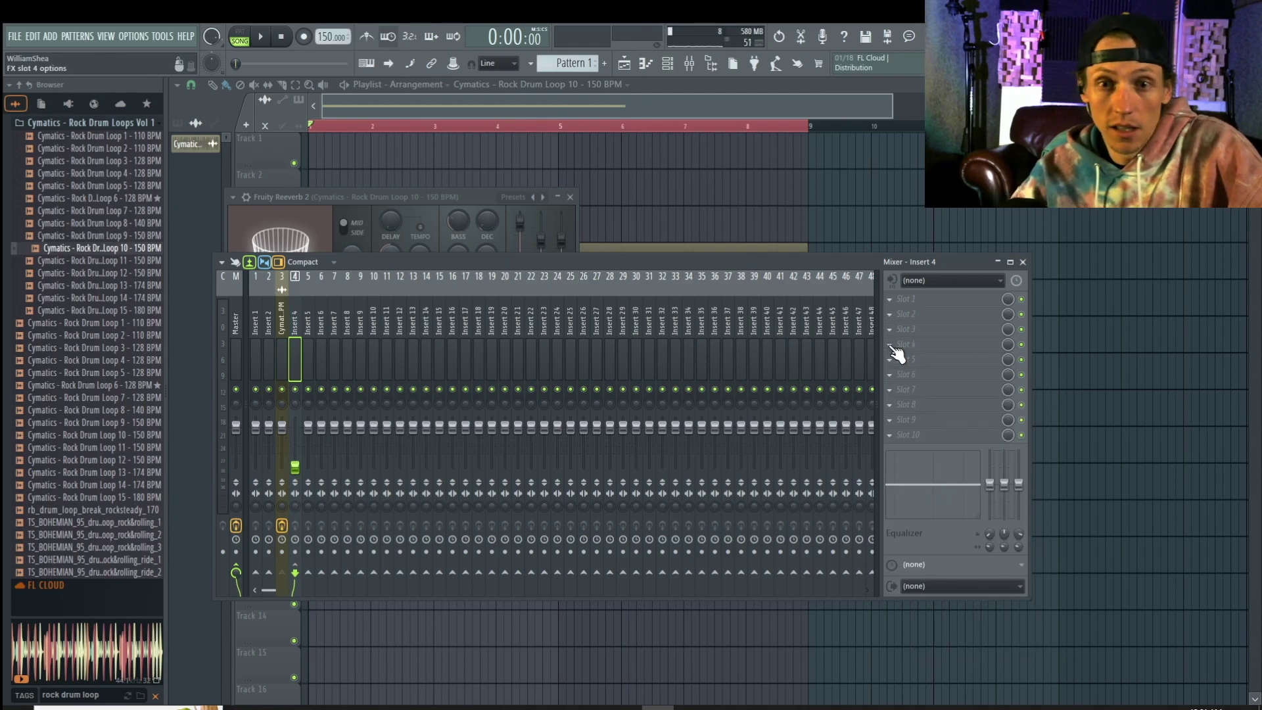
pyautogui.click(889, 345)
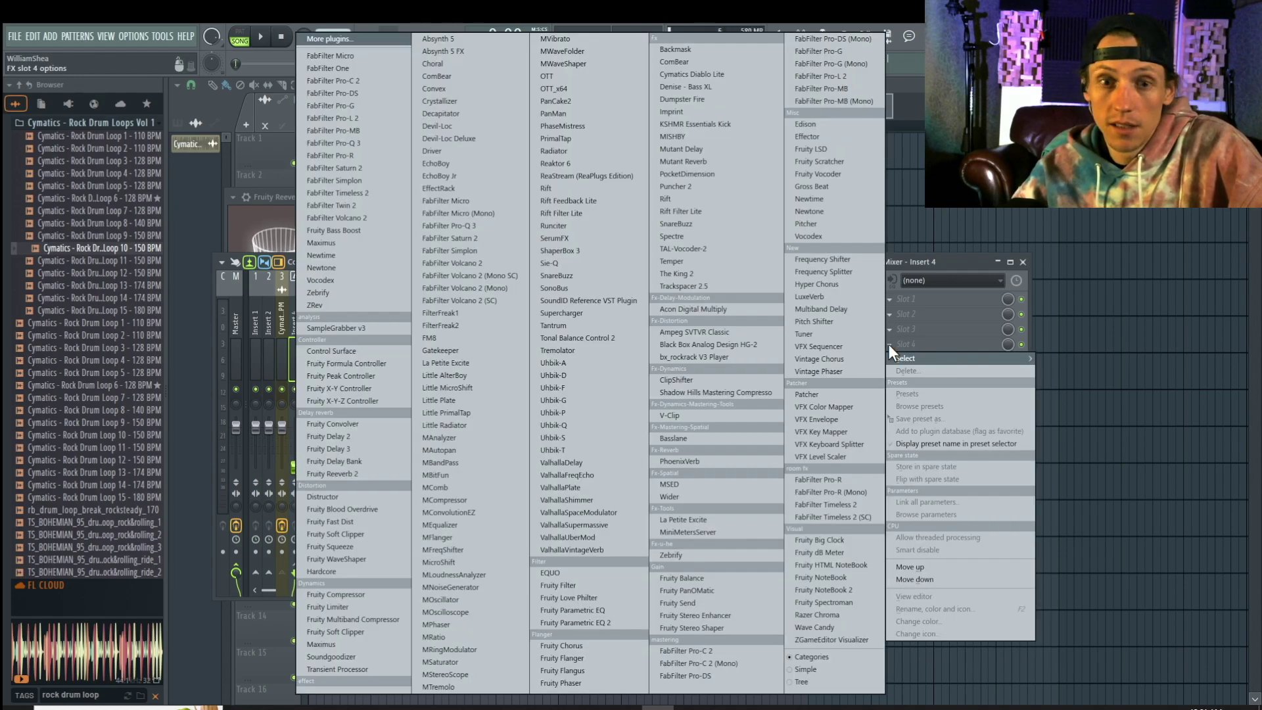
pyautogui.click(345, 558)
# Step: Shape the WaveShaper curve into a short rise followed by a flat line, and play the loop briefly
pyautogui.rightClick(299, 418)
pyautogui.moveTo(433, 247); pyautogui.dragTo(433, 420)
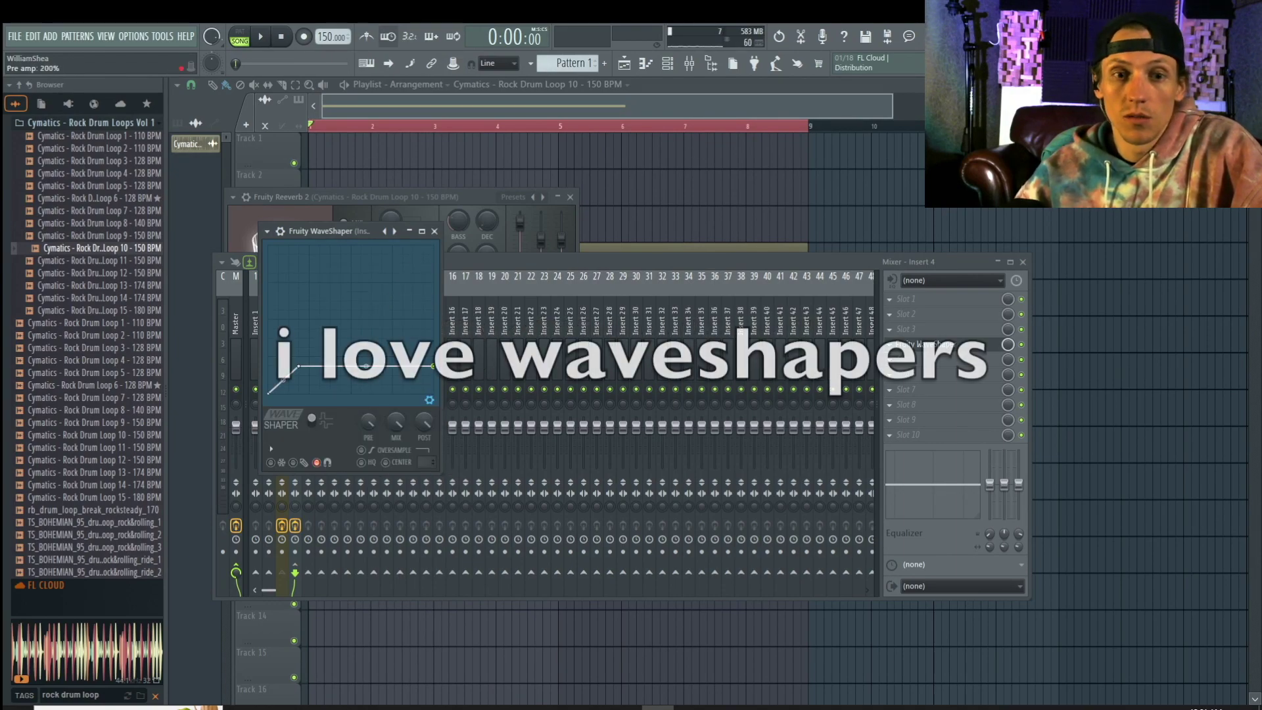
pyautogui.press('F9')
pyautogui.press('space')
pyautogui.press('space')
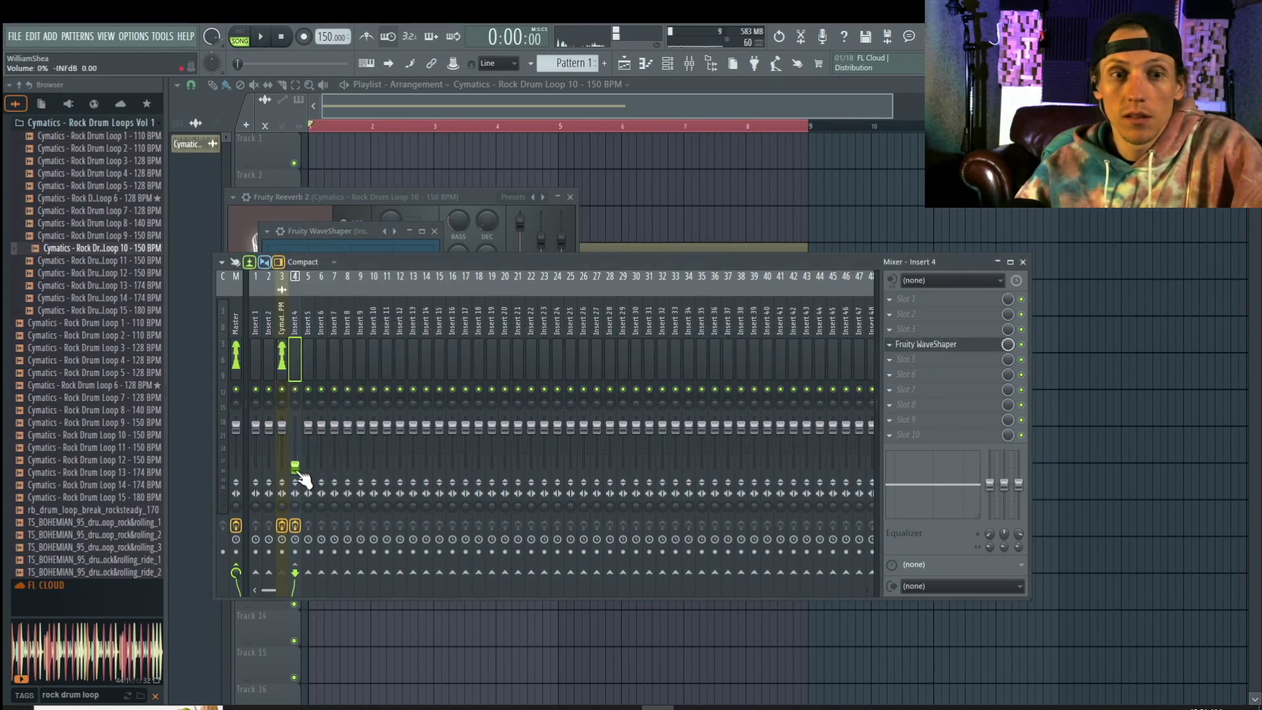
# Step: Add a sharp peak with a bent rise near the start of Insert 4's WaveShaper curve, and close the plugin
pyautogui.click(945, 355)
pyautogui.moveTo(289, 347); pyautogui.dragTo(288, 338)
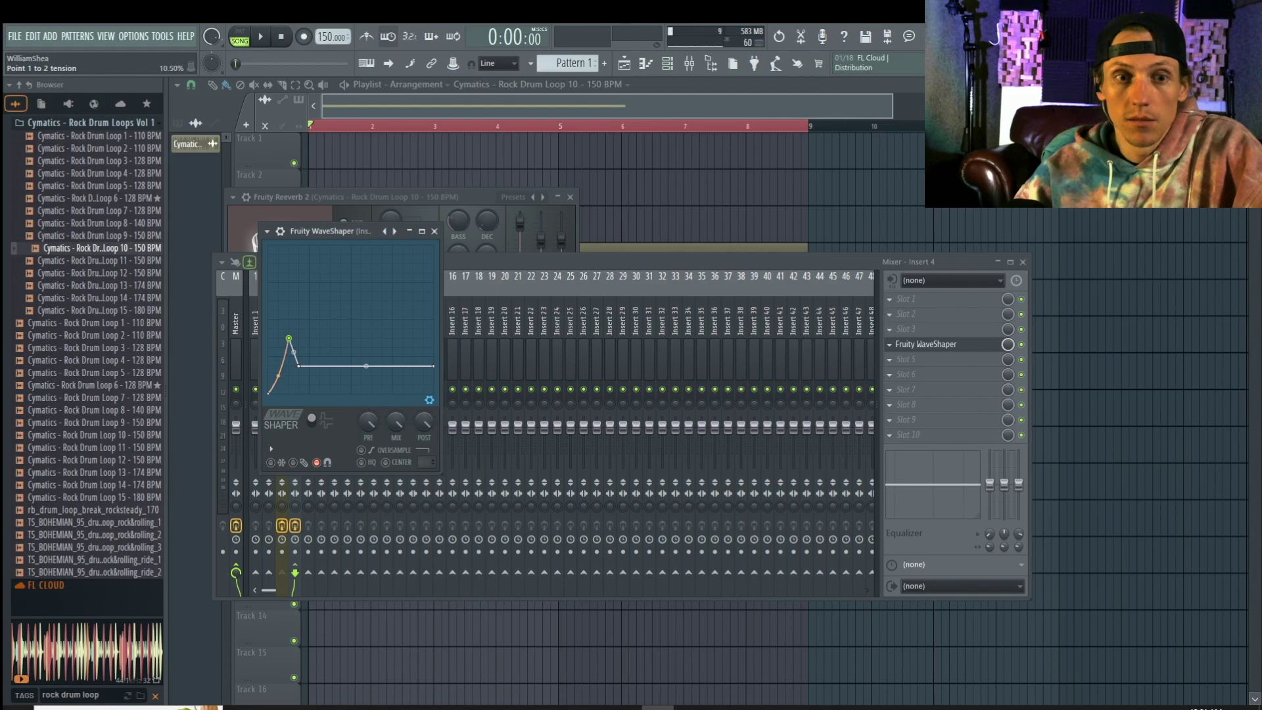
pyautogui.click(435, 231)
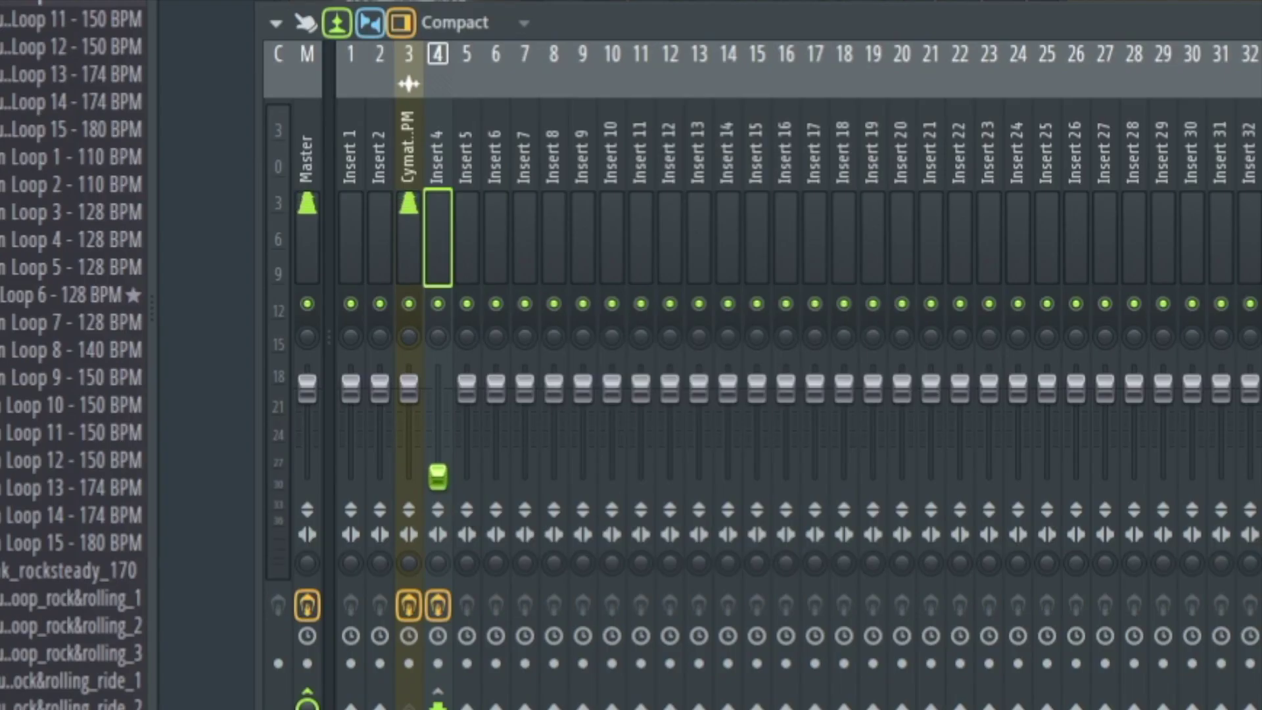
# Step: Raise the Insert 4 fader during playback to blend in the distortion, and ease it back to a lower level
pyautogui.press('space')
pyautogui.moveTo(296, 466); pyautogui.dragTo(296, 447)
pyautogui.moveTo(438, 430); pyautogui.dragTo(438, 418)
pyautogui.press('space')
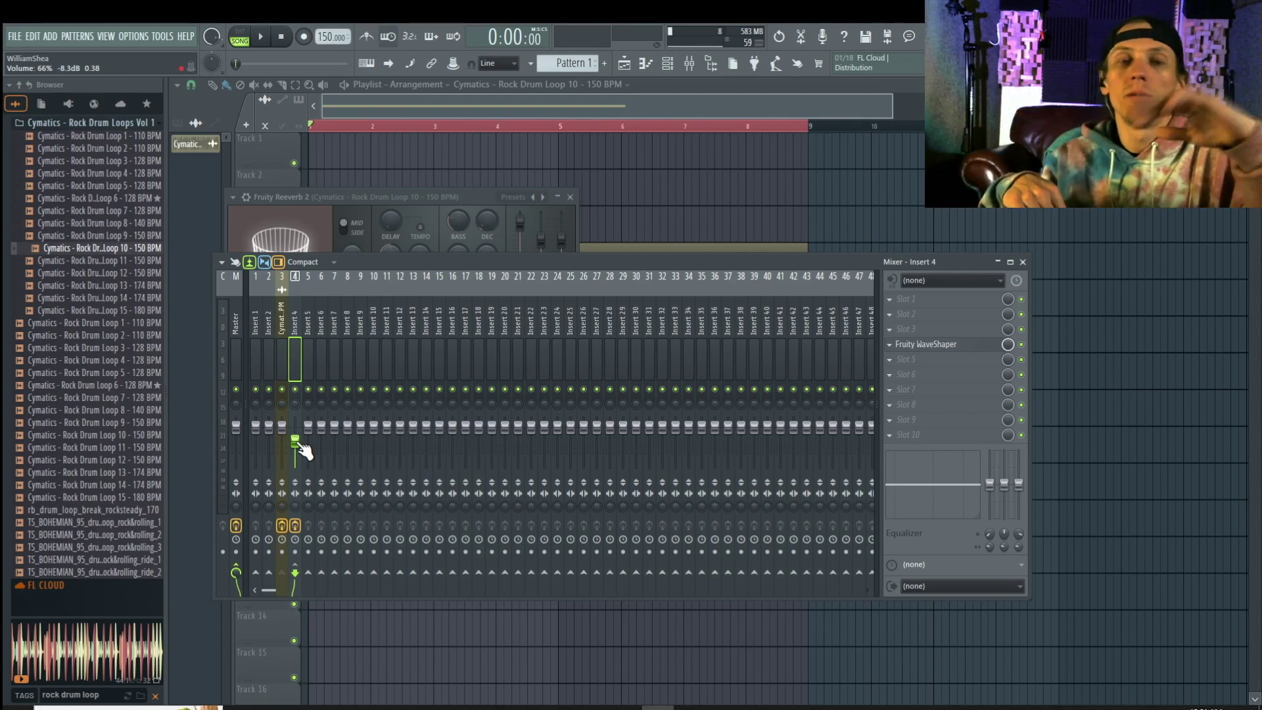
pyautogui.moveTo(303, 451); pyautogui.dragTo(302, 464)
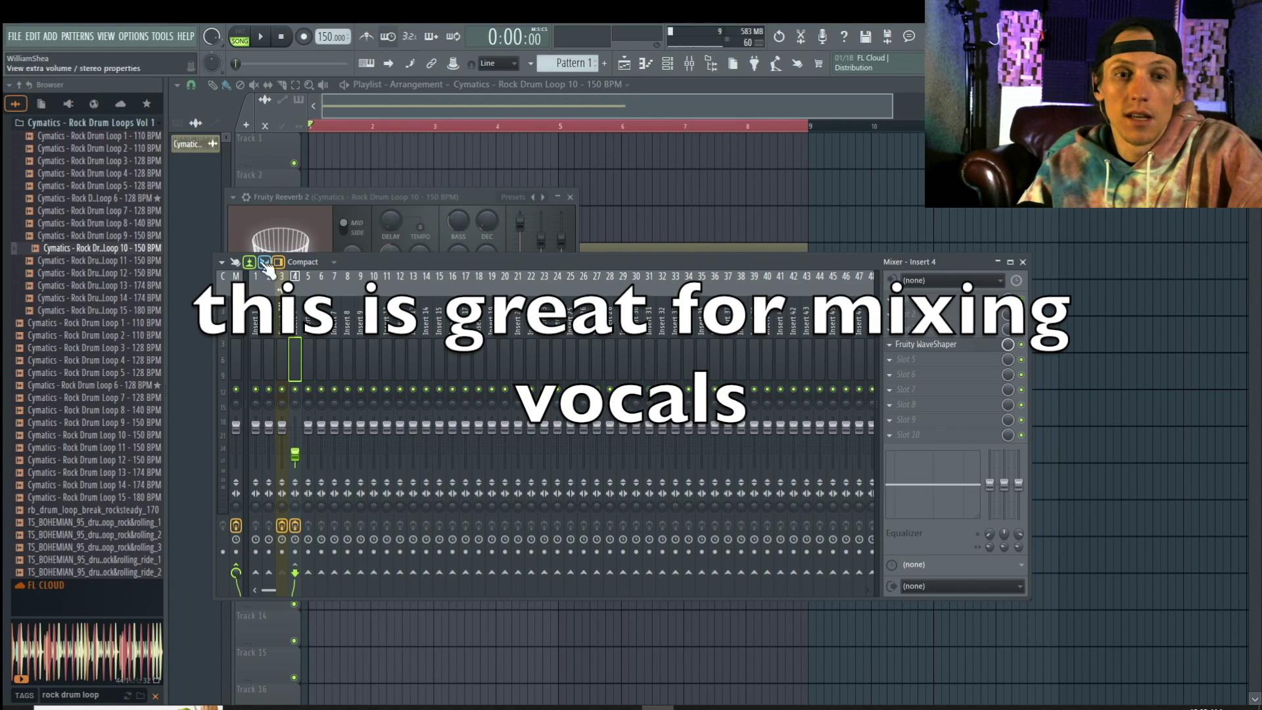
# Step: Rename mixer track Insert 4 as "send 1"
pyautogui.click(282, 317)
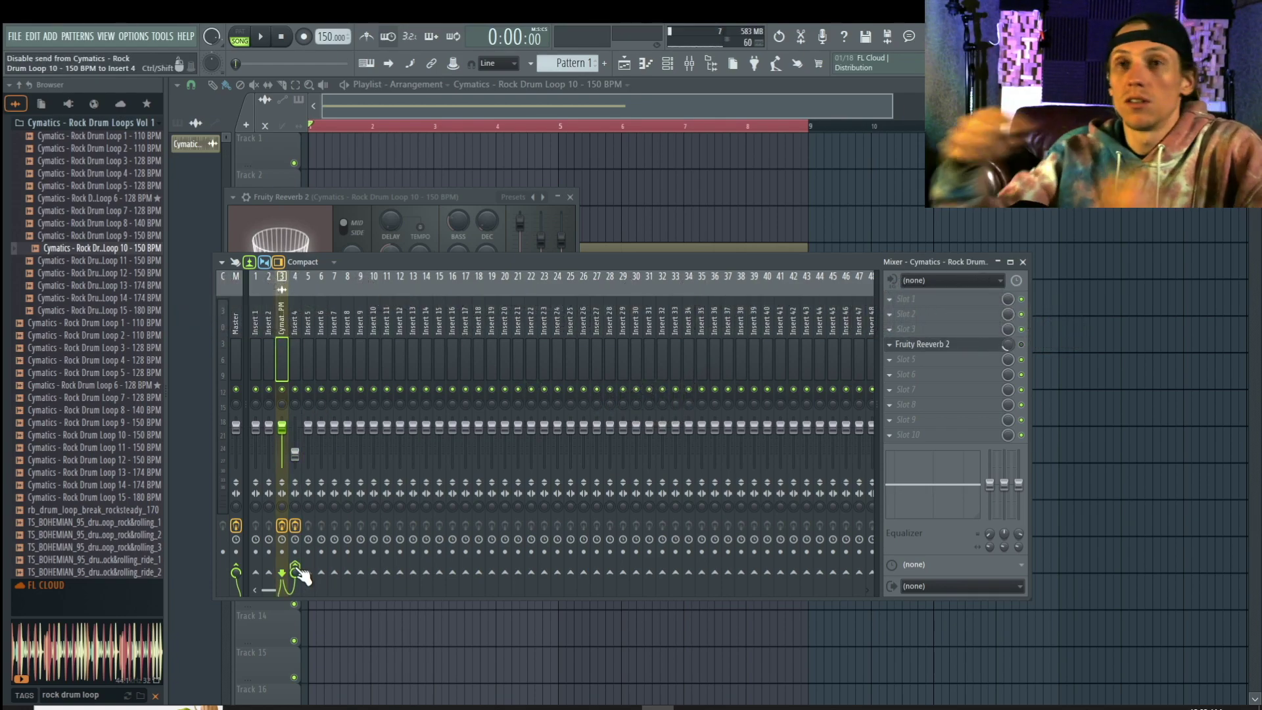
pyautogui.rightClick(292, 328)
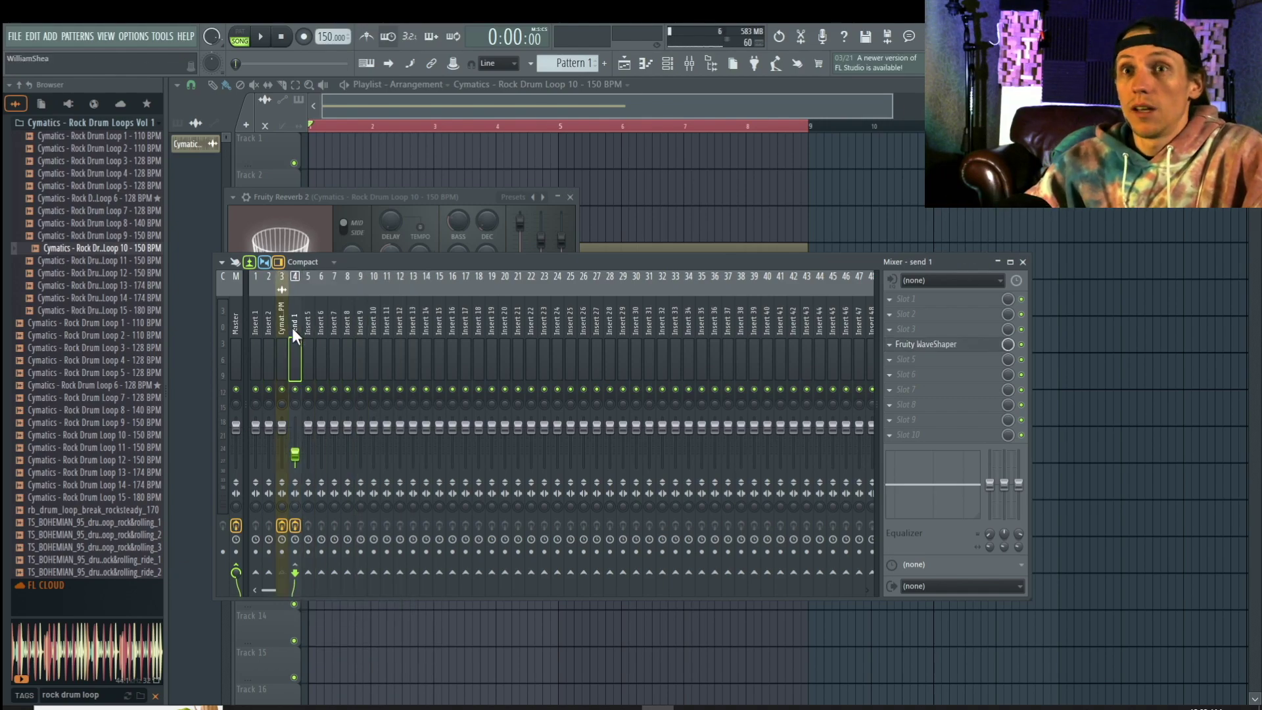